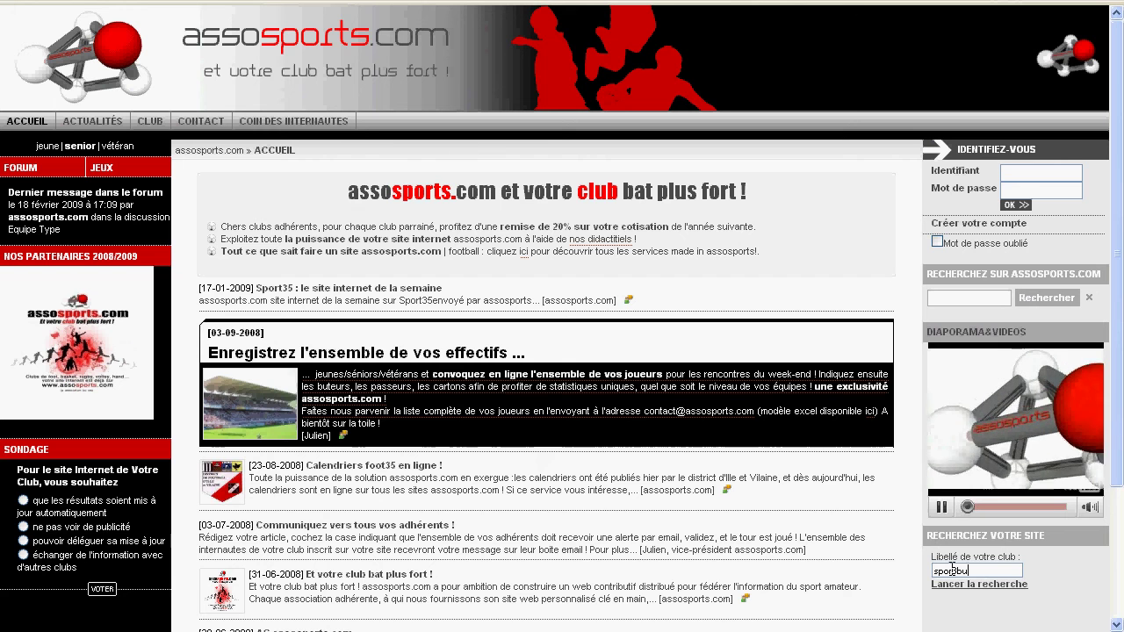
# - Search assosports.com for the club 'spor3bu' and open the Sport Tribu [football] club site
pyautogui.click(959, 585)
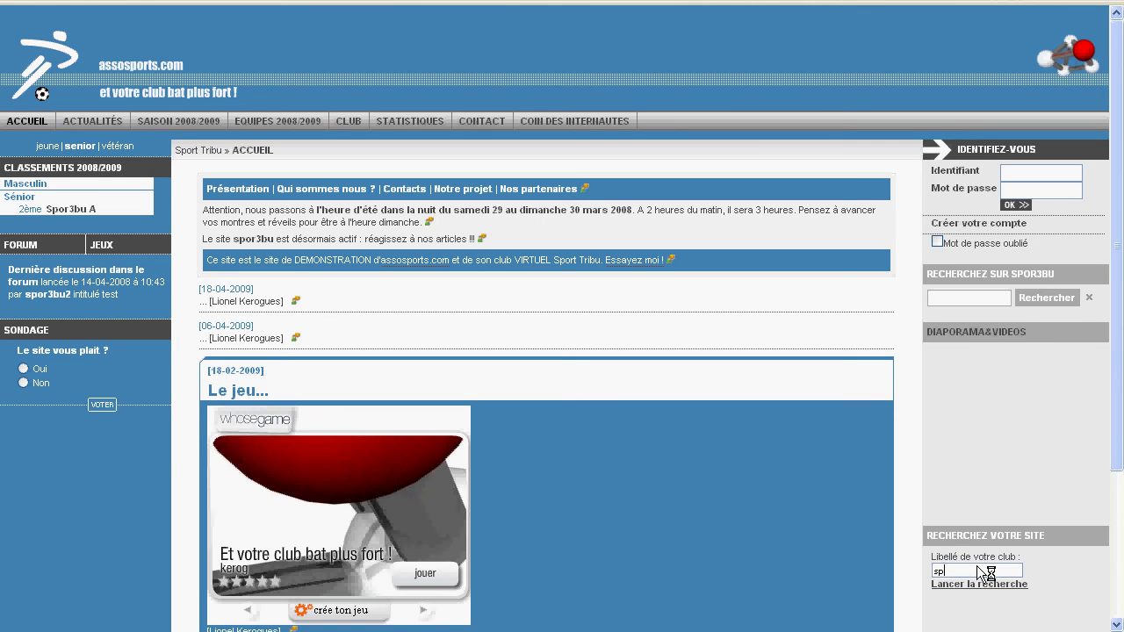
pyautogui.write('spor3bu')
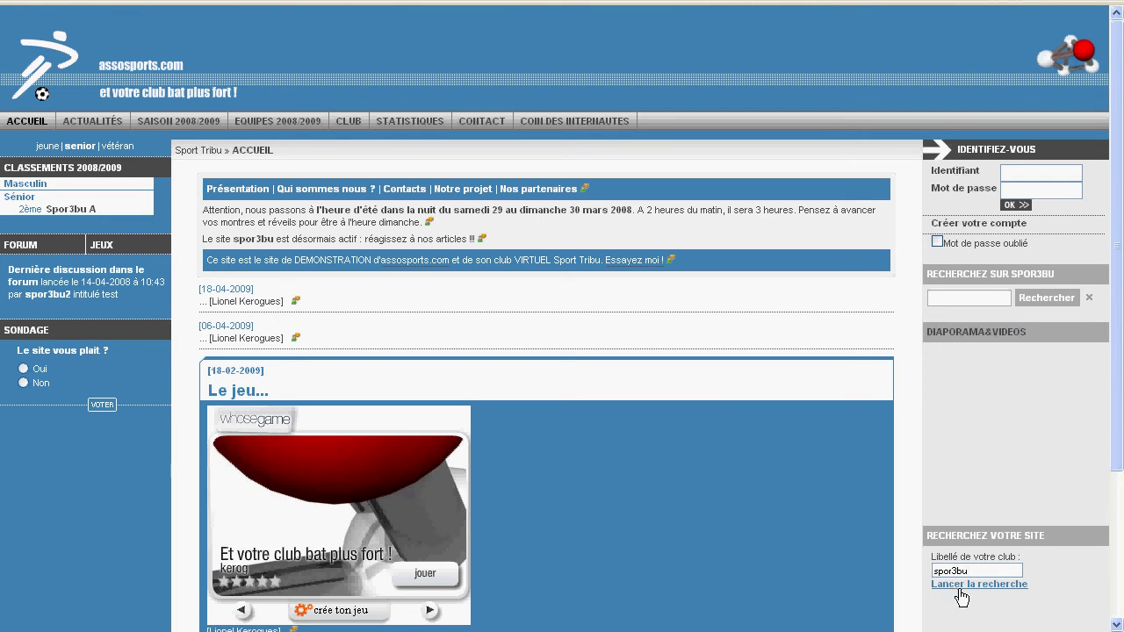
pyautogui.click(966, 595)
pyautogui.click(970, 604)
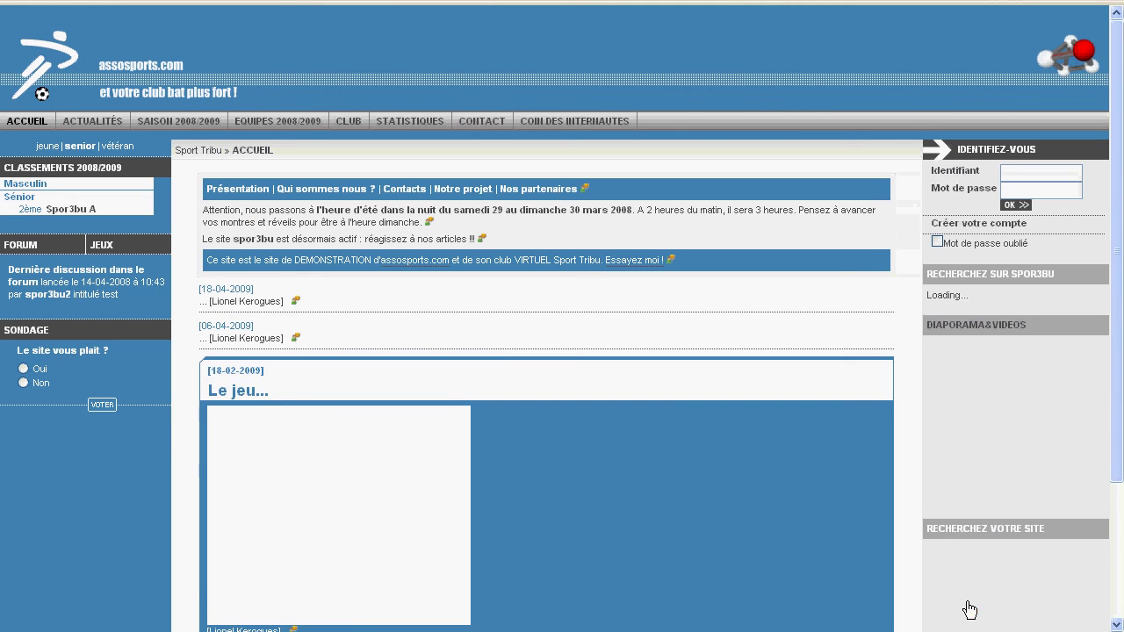
# - Sign in to the Sport Tribu site with the club identifier and password
pyautogui.click(1014, 174)
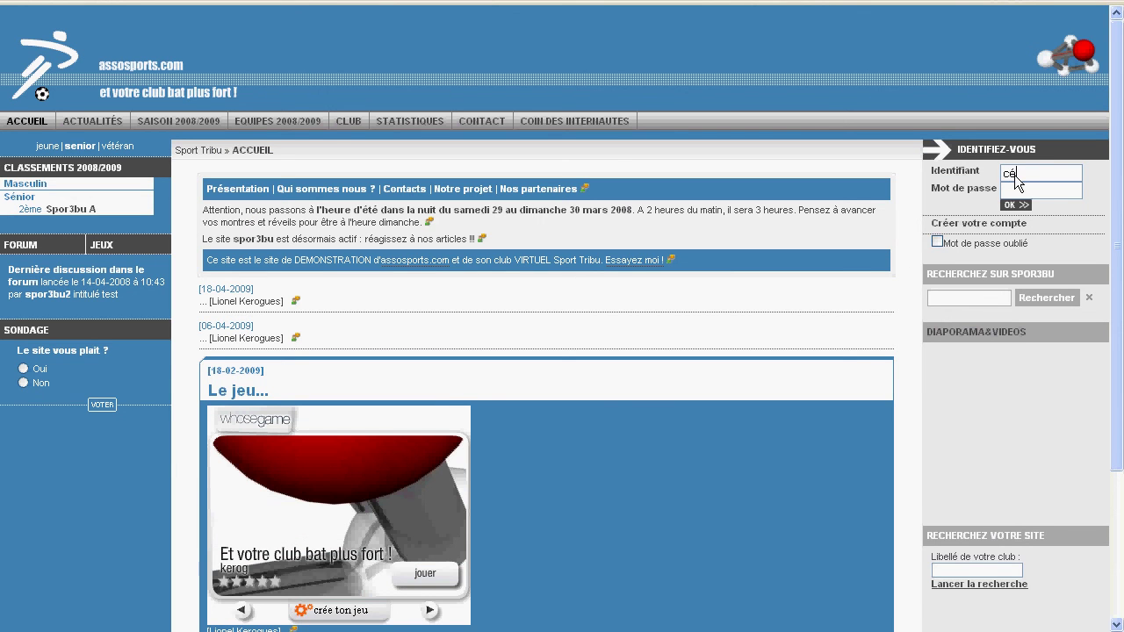
pyautogui.click(1023, 208)
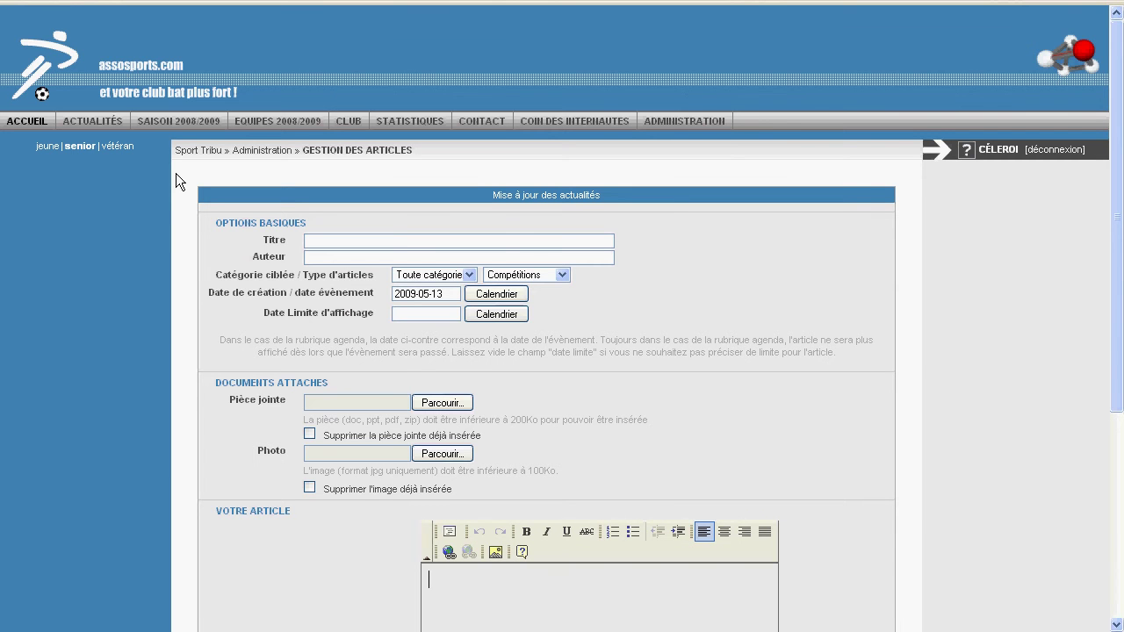
# - Enter 'Ceci est le titre' as the article title and fill in the author's full name
pyautogui.scroll(-2, 124, 221)
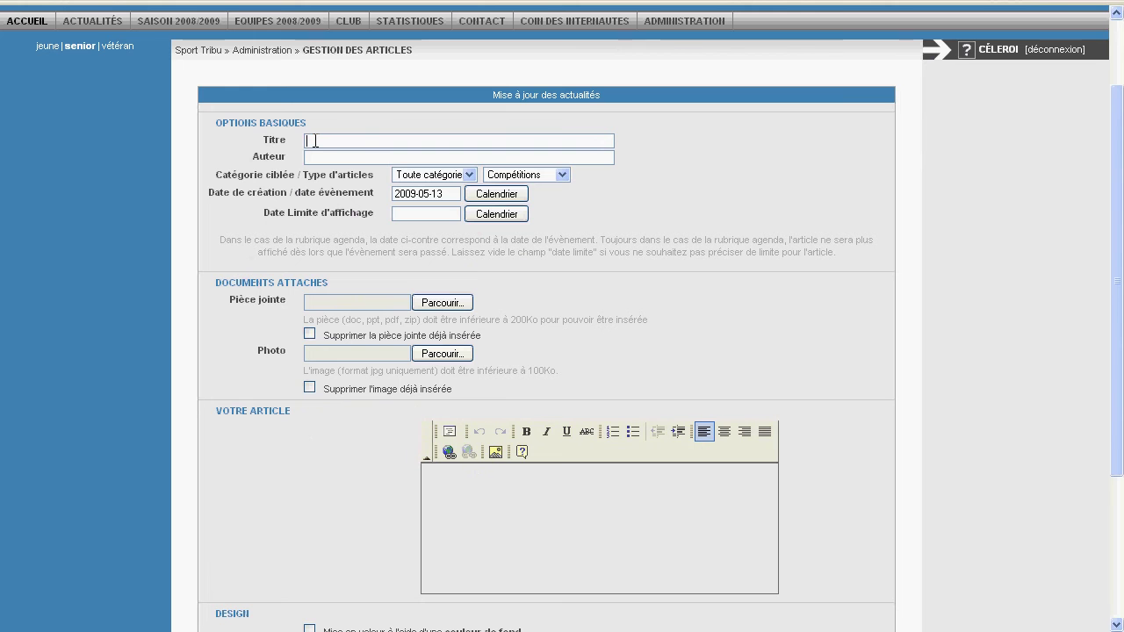
pyautogui.write('Ceci e')
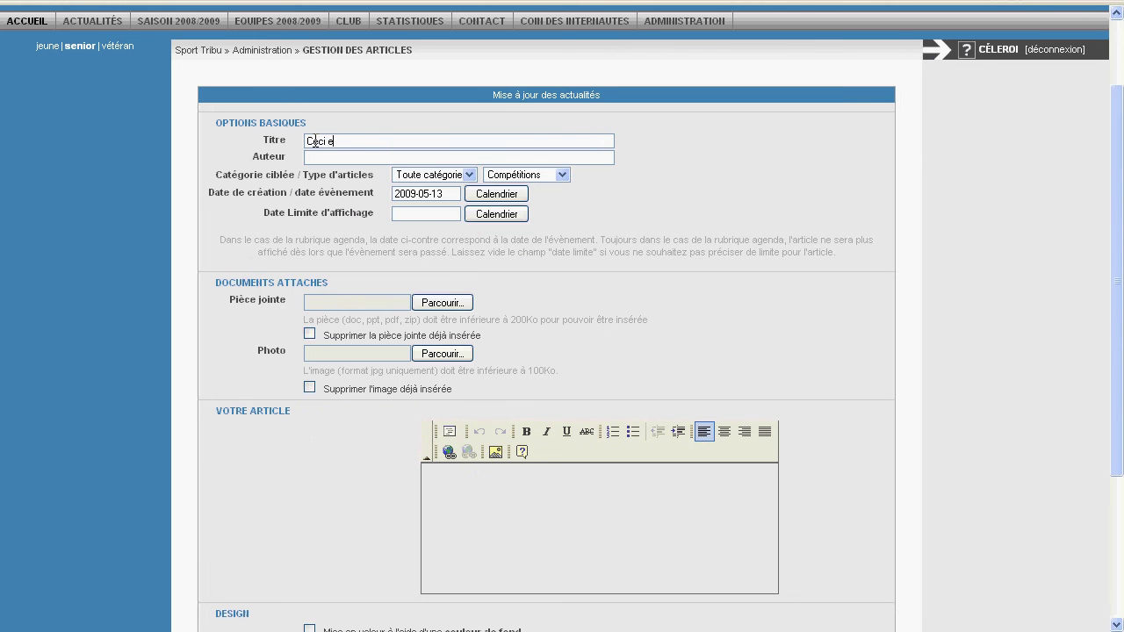
pyautogui.write('st le titre')
pyautogui.click(314, 161)
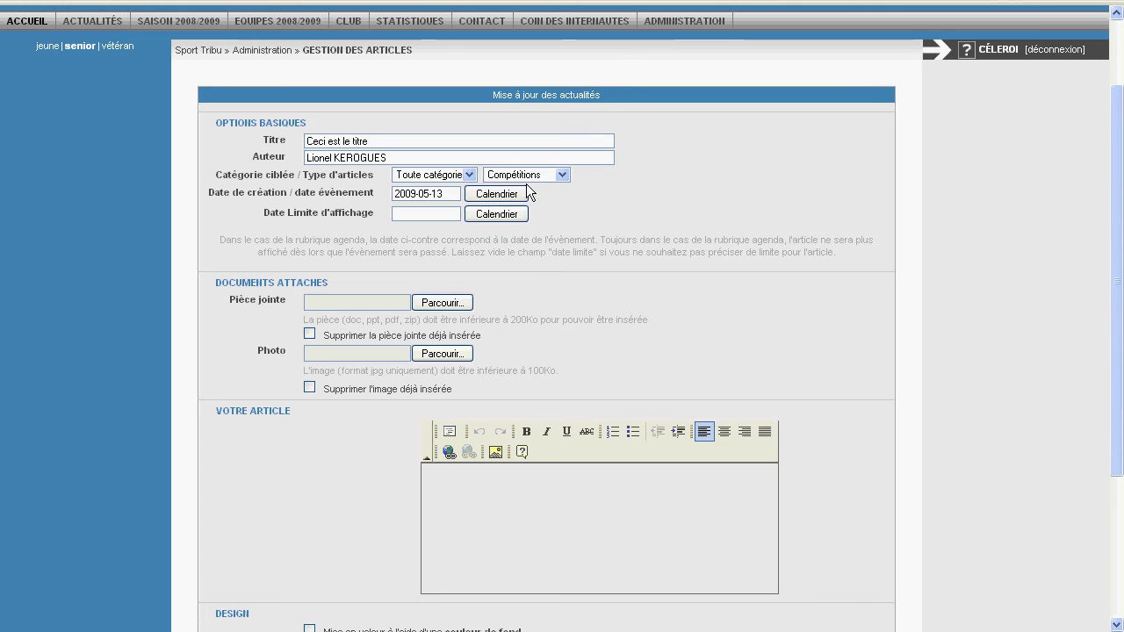
# - Review the Catégorie and Type d'articles lists without changing them, then switch to the club homepage page
pyautogui.click(470, 175)
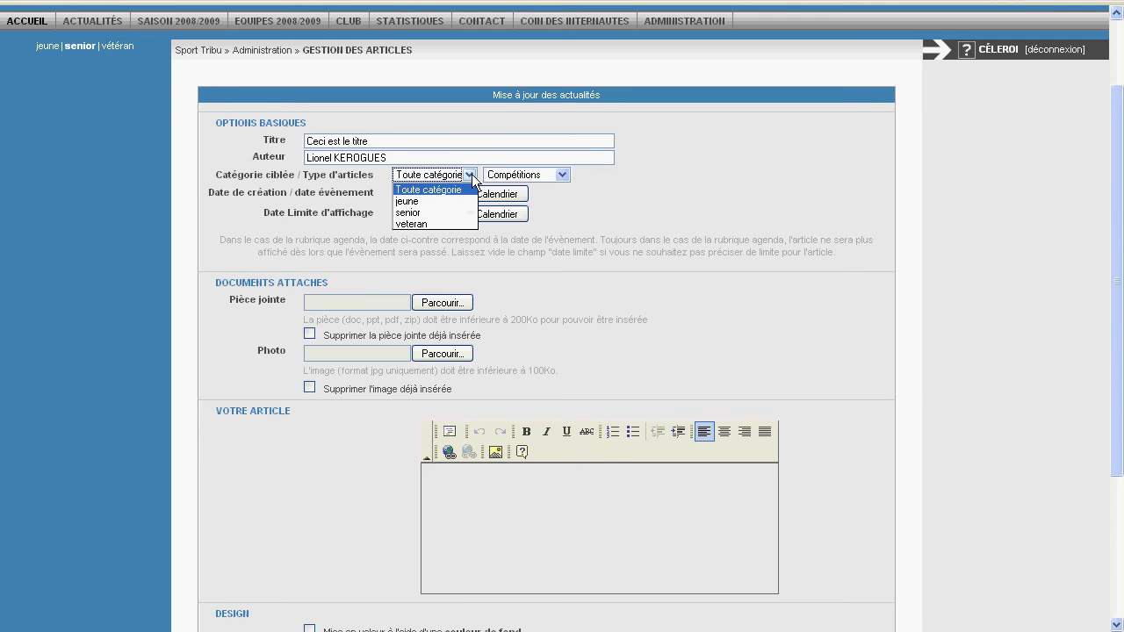
pyautogui.click(472, 178)
pyautogui.click(563, 176)
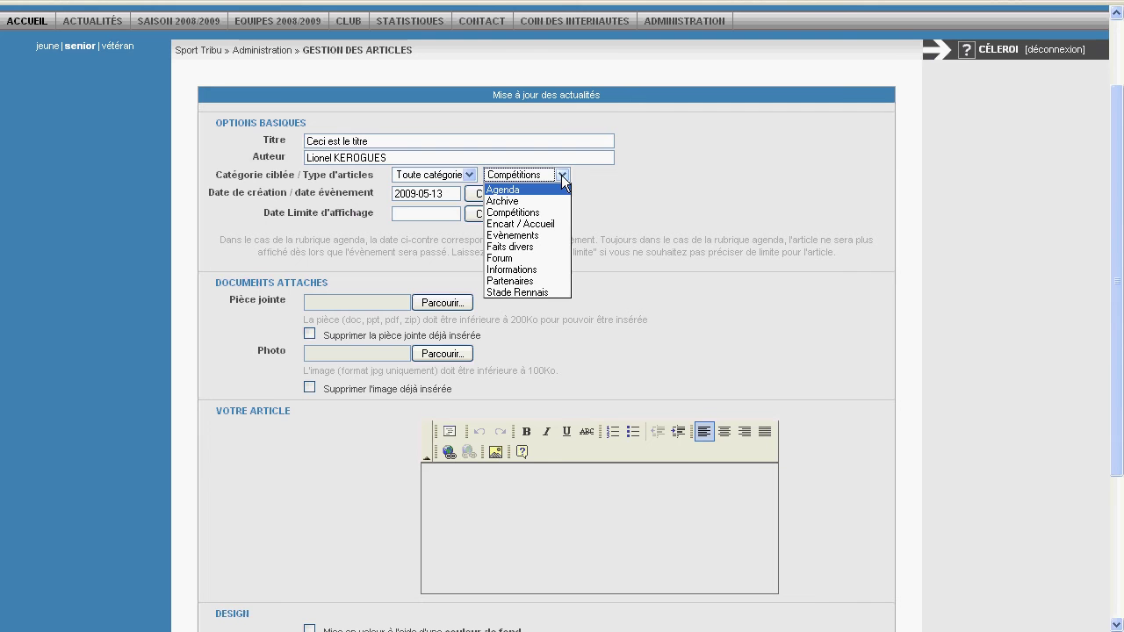
pyautogui.click(560, 175)
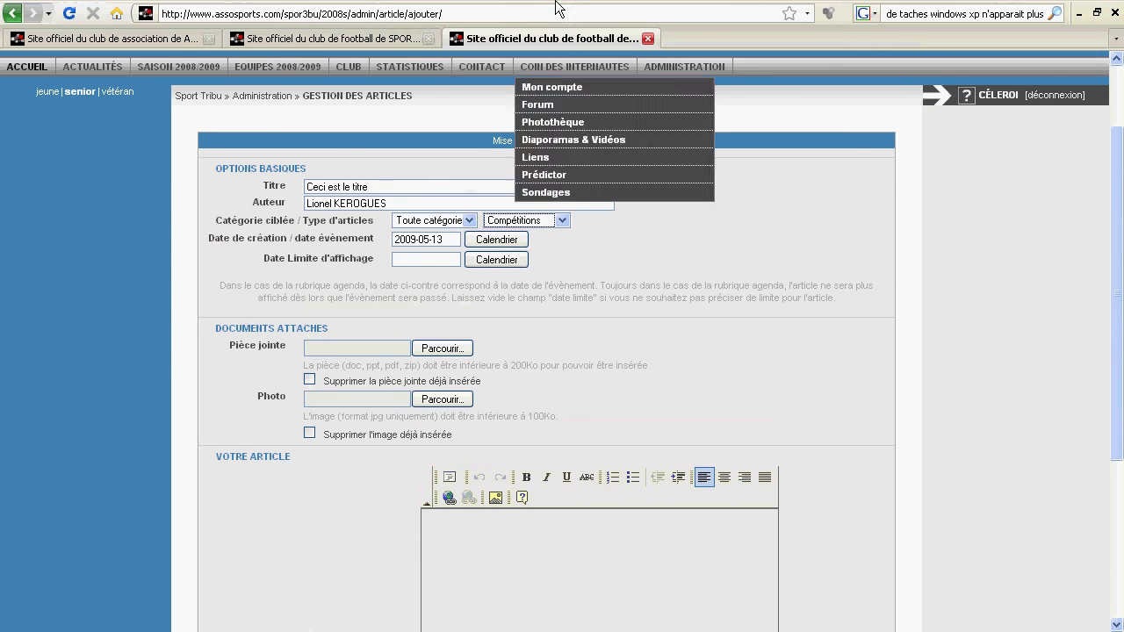
pyautogui.click(307, 40)
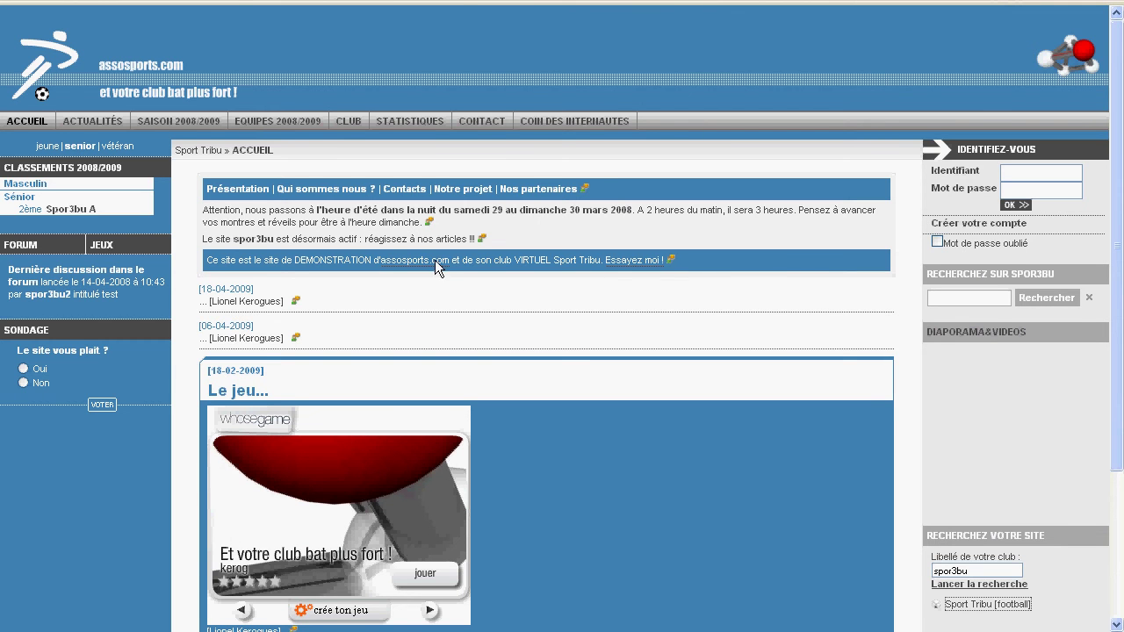
# - Back on the article form, change the article type from Compétitions to Agenda
pyautogui.moveTo(540, 2)
pyautogui.click(542, 43)
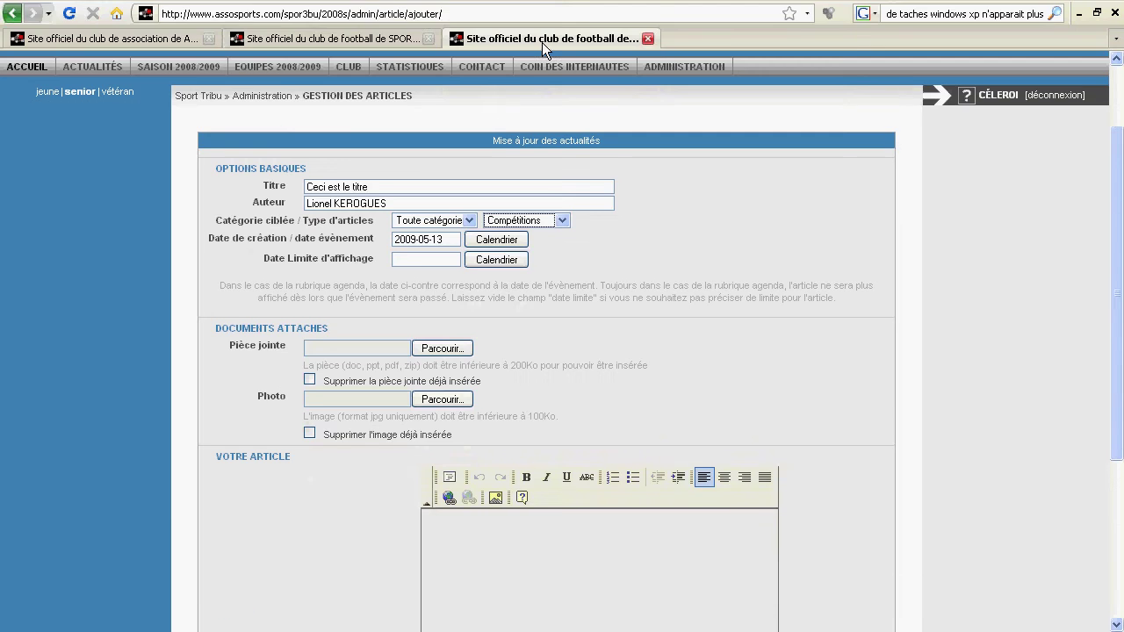
pyautogui.click(562, 174)
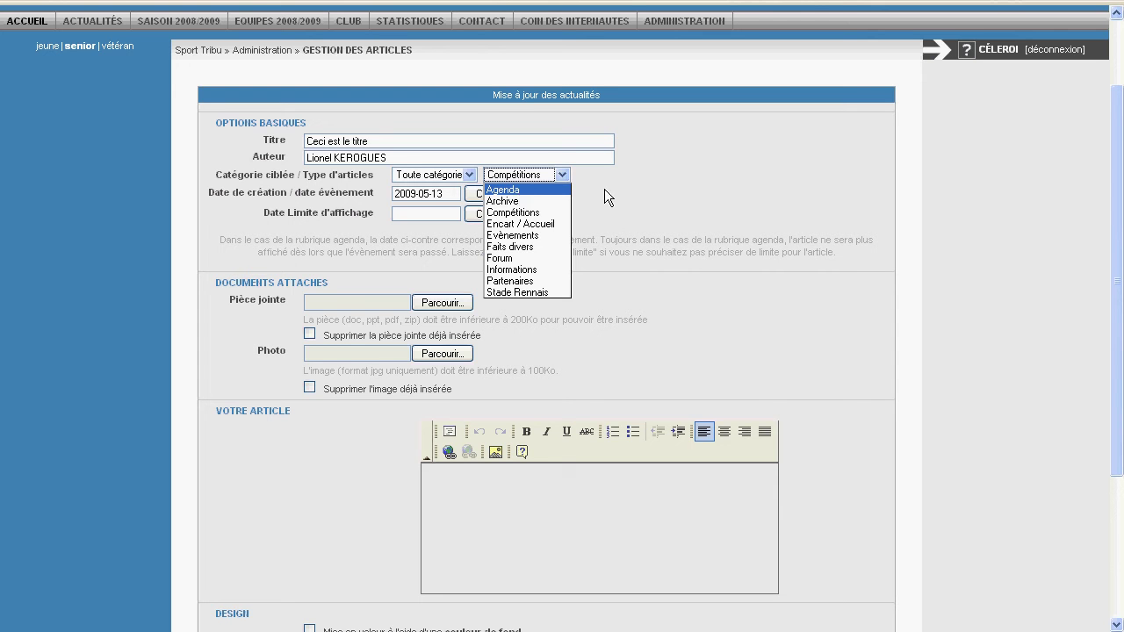
pyautogui.click(531, 192)
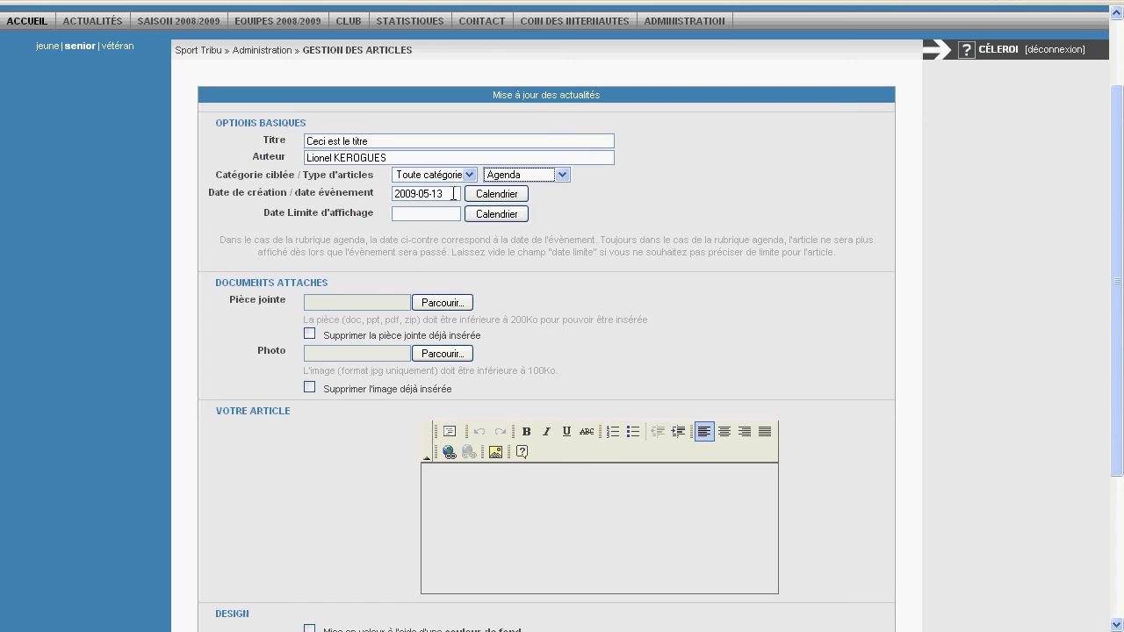
pyautogui.click(482, 199)
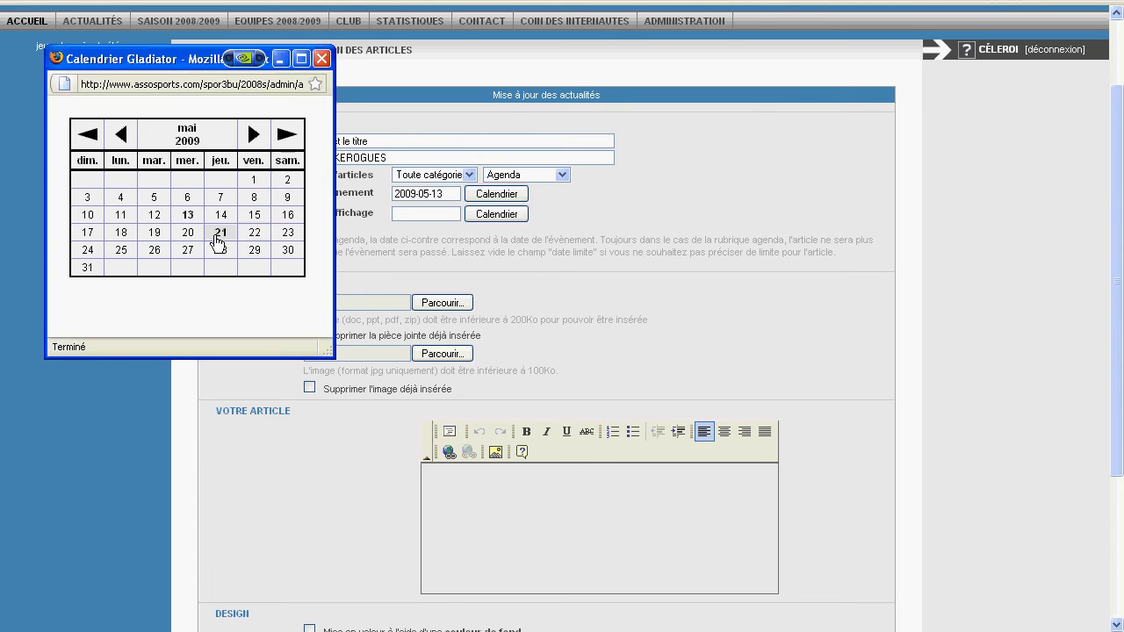
# - Pick 20 May 2009 in the calendar as the event date
pyautogui.click(197, 232)
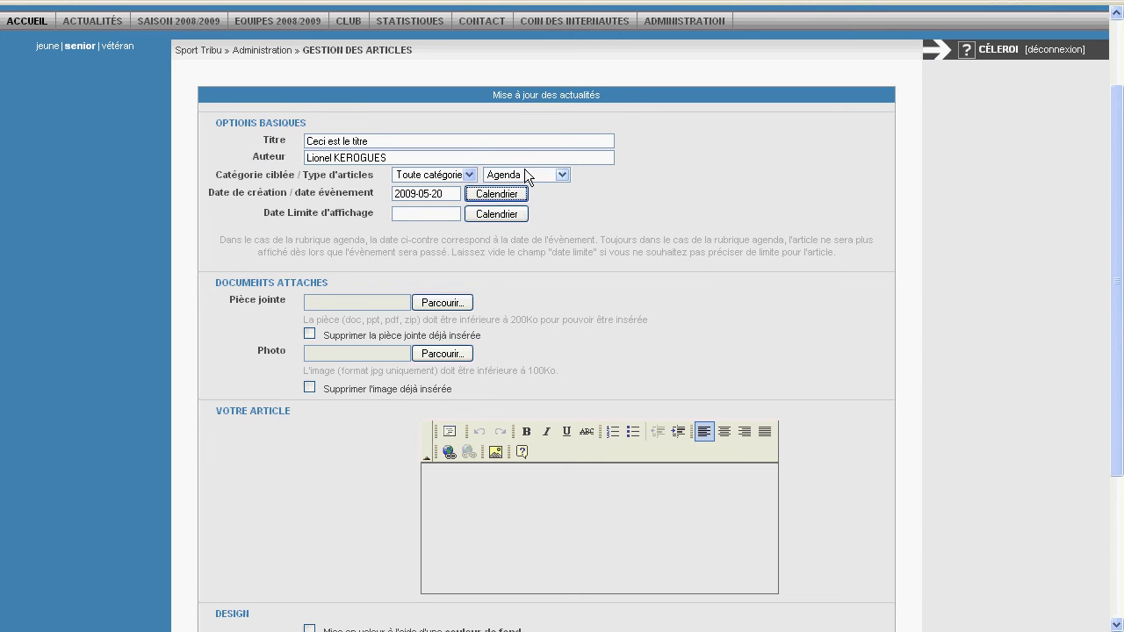
pyautogui.click(562, 175)
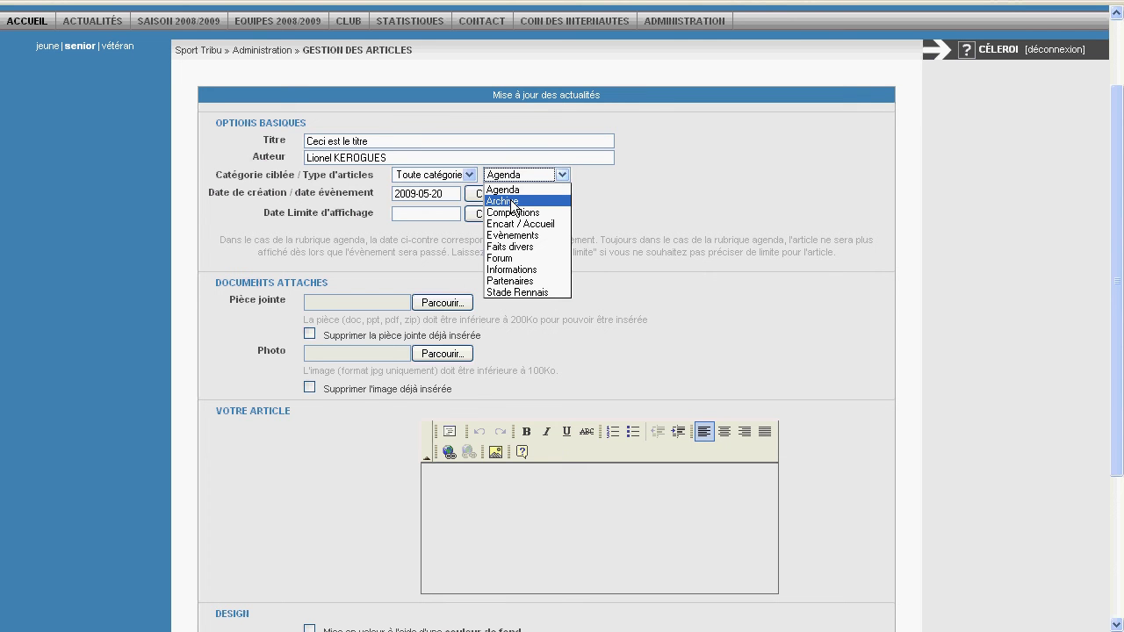
pyautogui.click(660, 186)
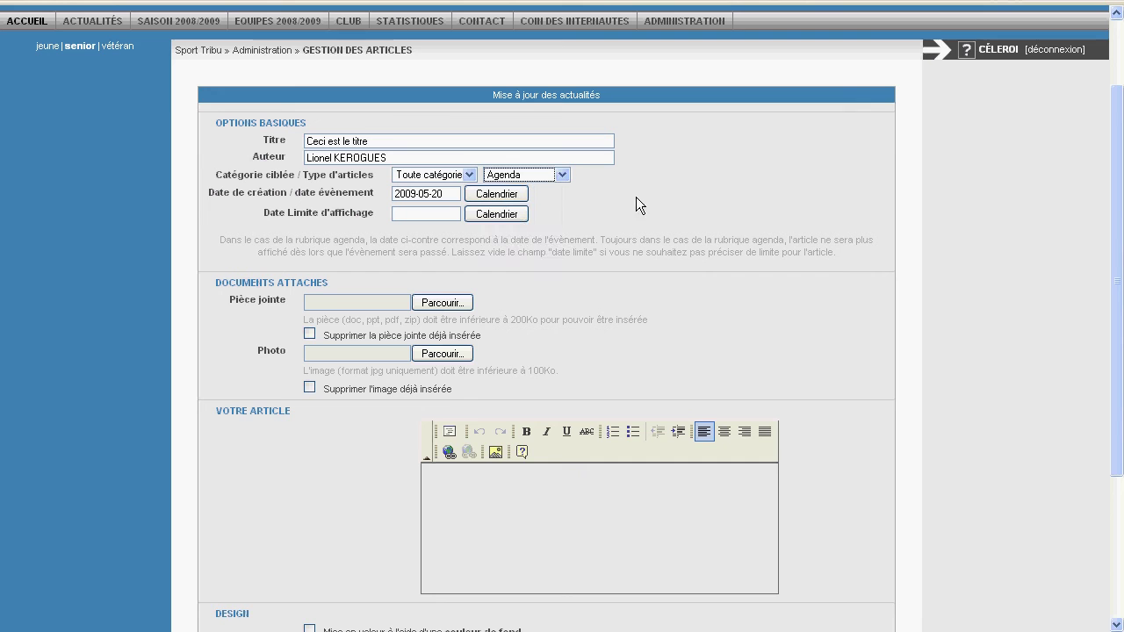
pyautogui.scroll(-2, 319, 299)
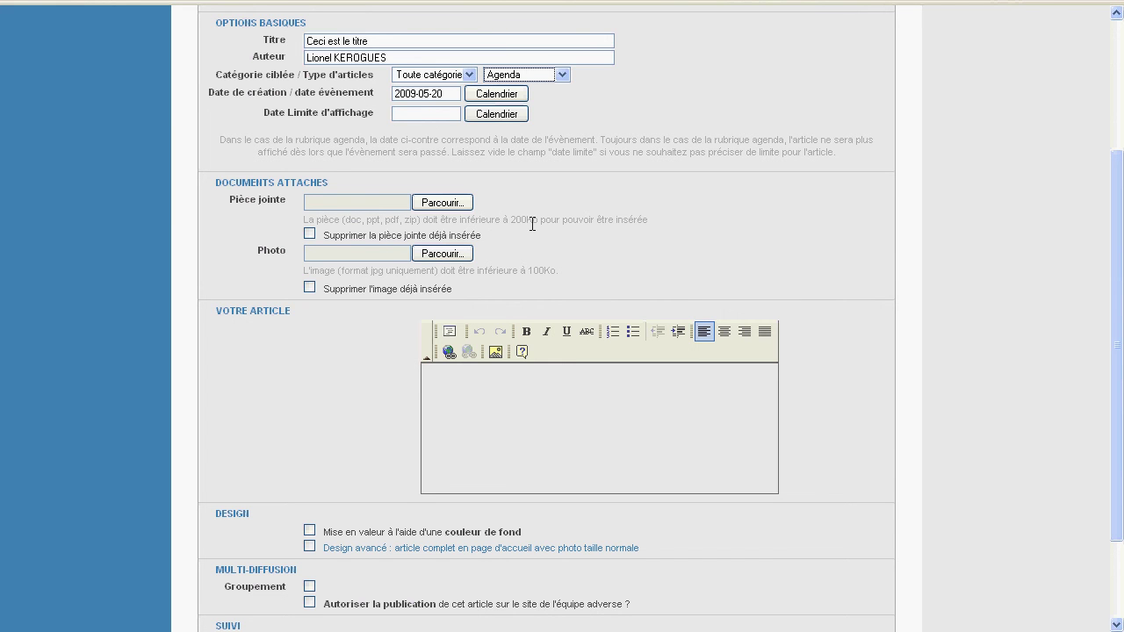
pyautogui.click(459, 205)
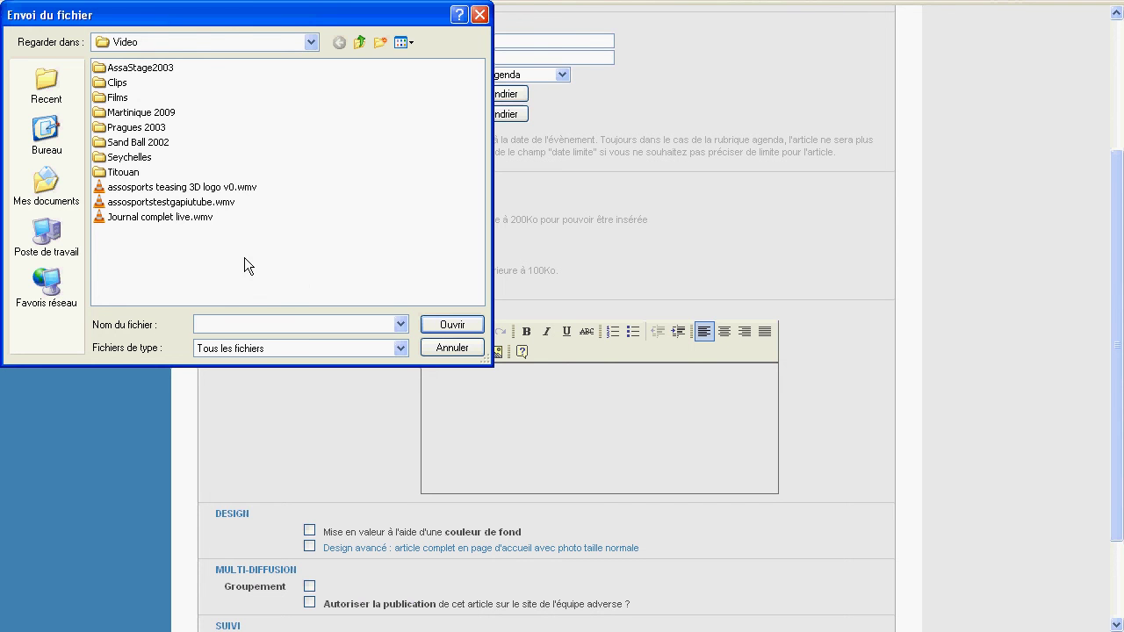
# - Cancel both the attachment upload and the photo selection, leaving those fields empty
pyautogui.click(452, 348)
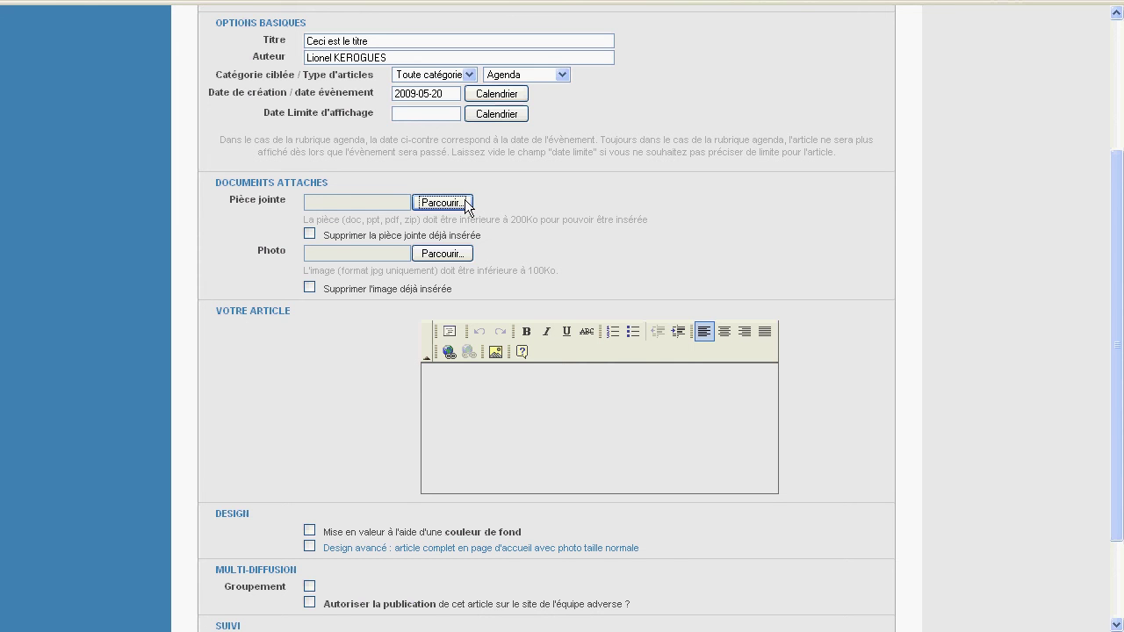
pyautogui.click(434, 255)
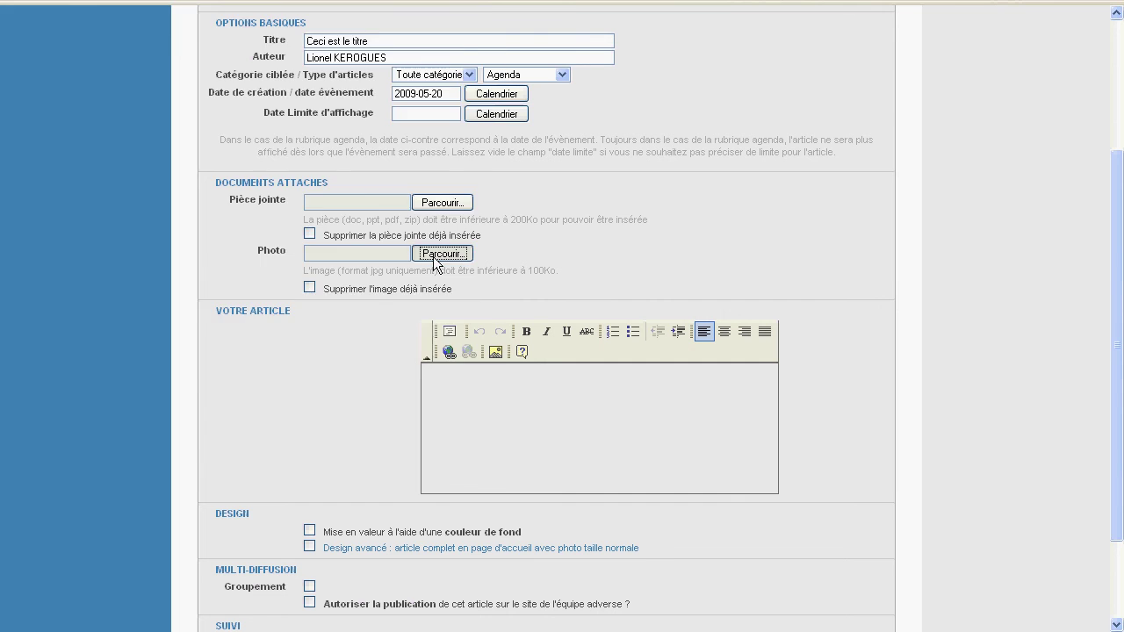
pyautogui.click(433, 352)
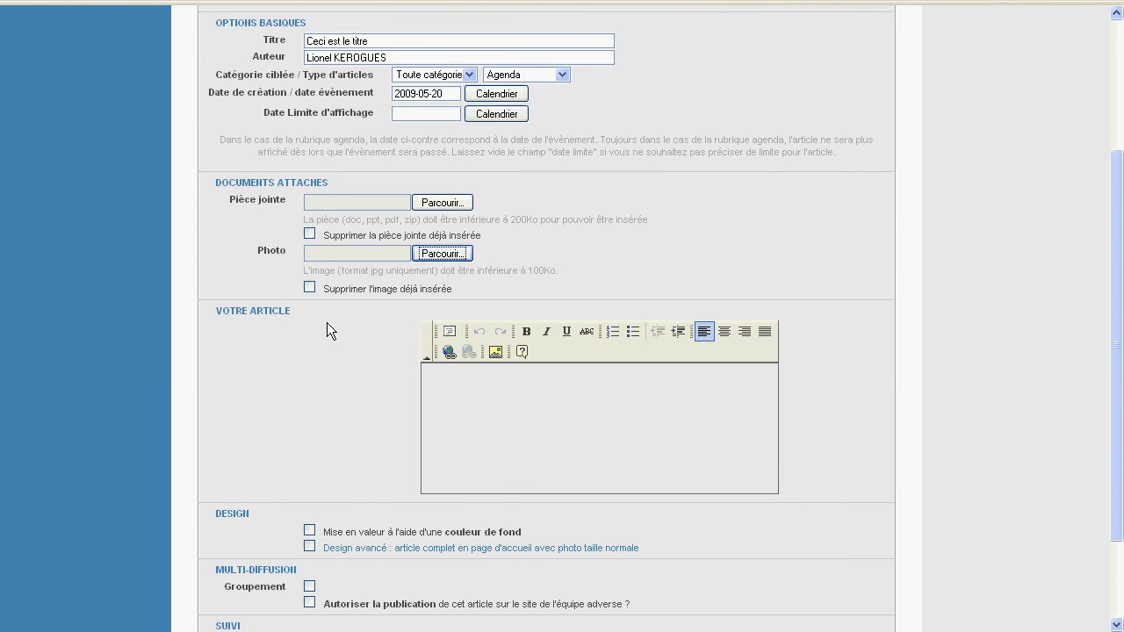
# - Write 'Ceci est un article' in the article body
pyautogui.scroll(-1, 327, 330)
pyautogui.click(437, 333)
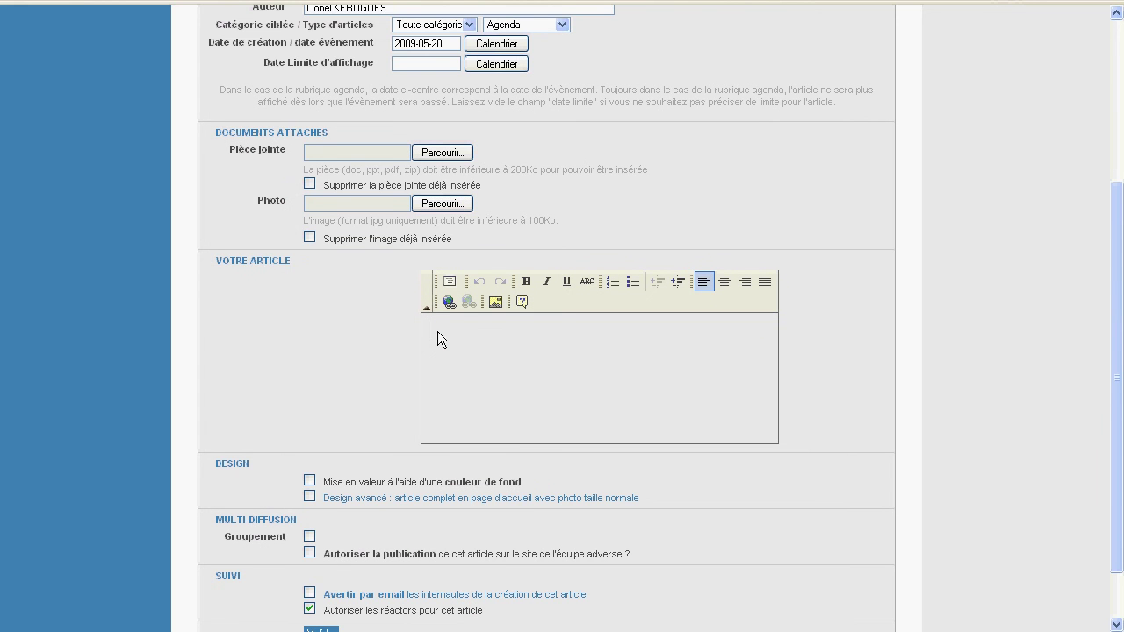
pyautogui.write('Ceci est un article')
# - Make the text bold, italic, numbered item 1 and justified, undoing the underline
pyautogui.hotkey('shift', 'Home')
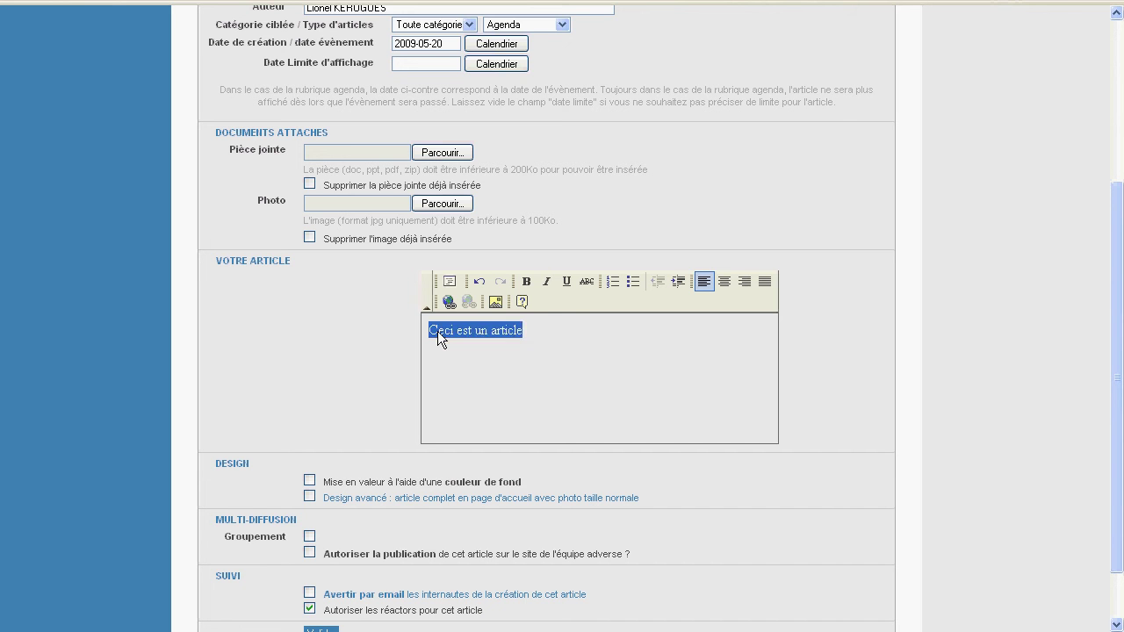
pyautogui.click(526, 281)
pyautogui.click(546, 281)
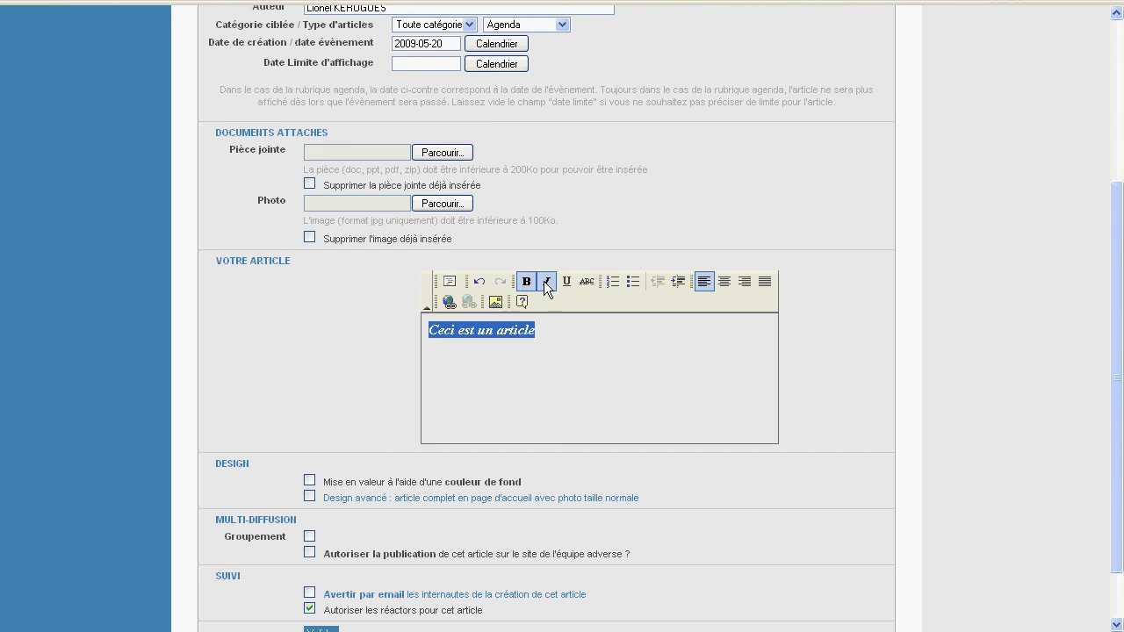
pyautogui.click(566, 281)
pyautogui.click(478, 282)
pyautogui.click(613, 281)
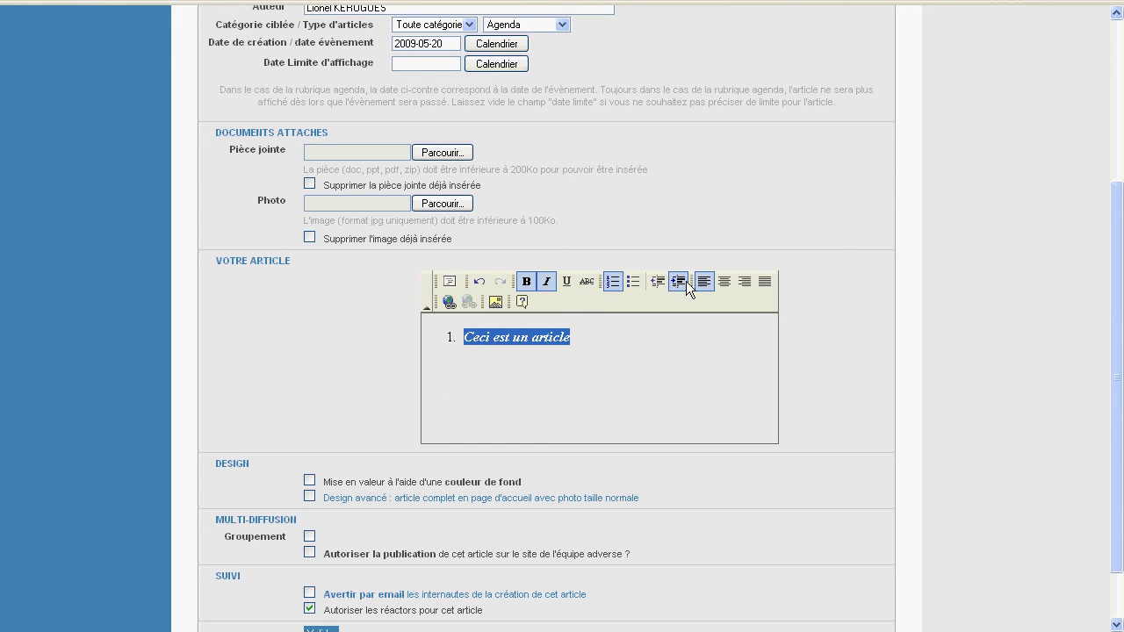
pyautogui.click(727, 282)
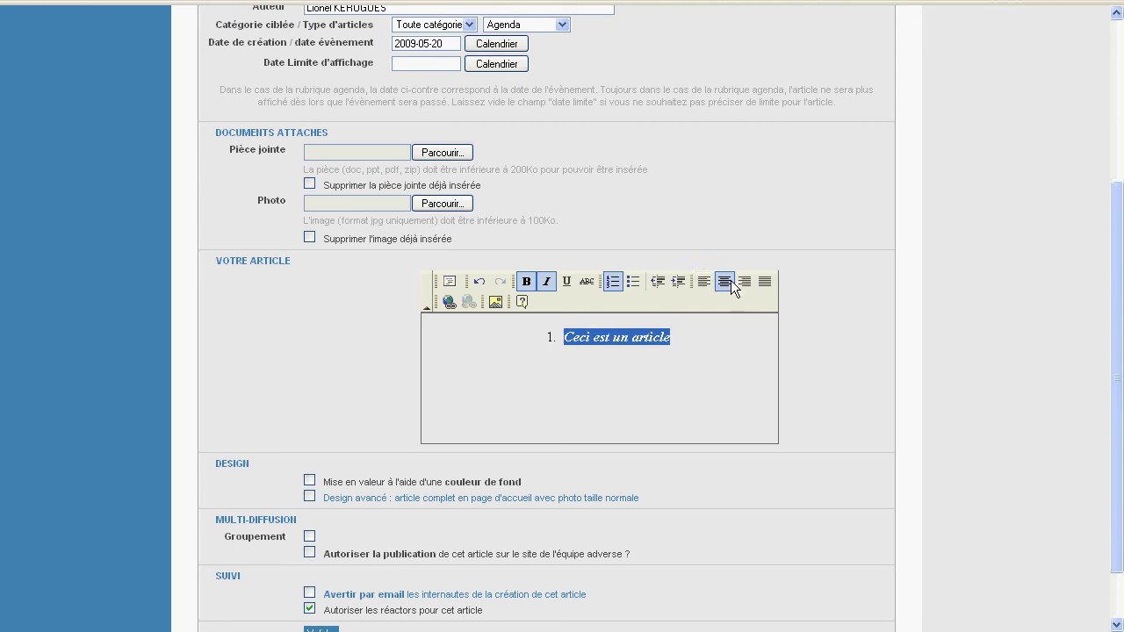
pyautogui.click(744, 282)
pyautogui.click(767, 281)
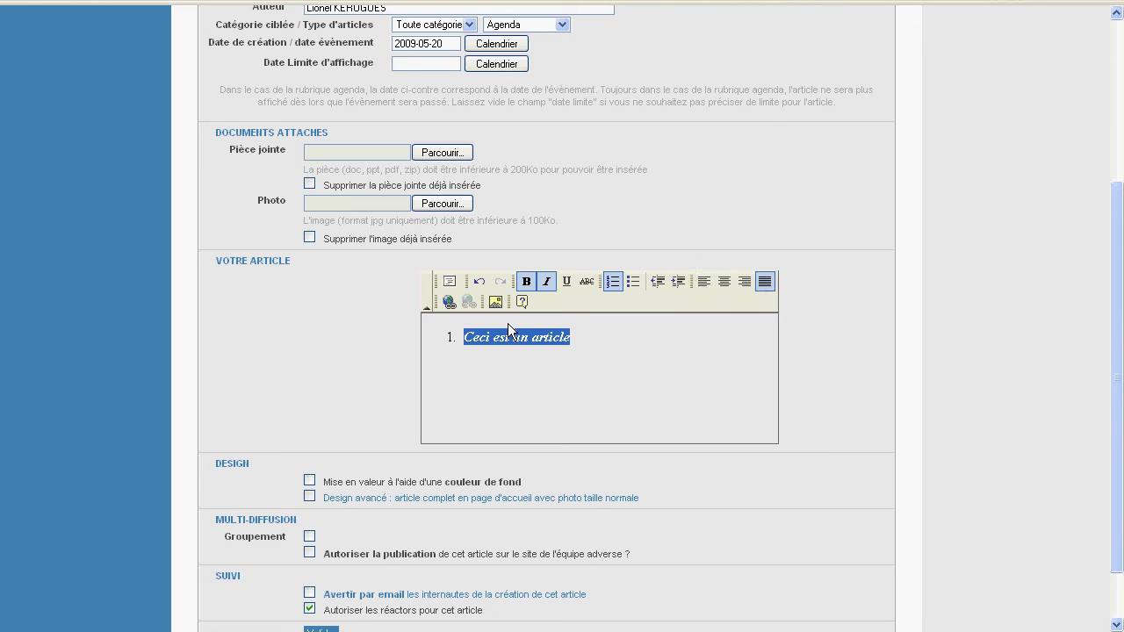
pyautogui.click(449, 302)
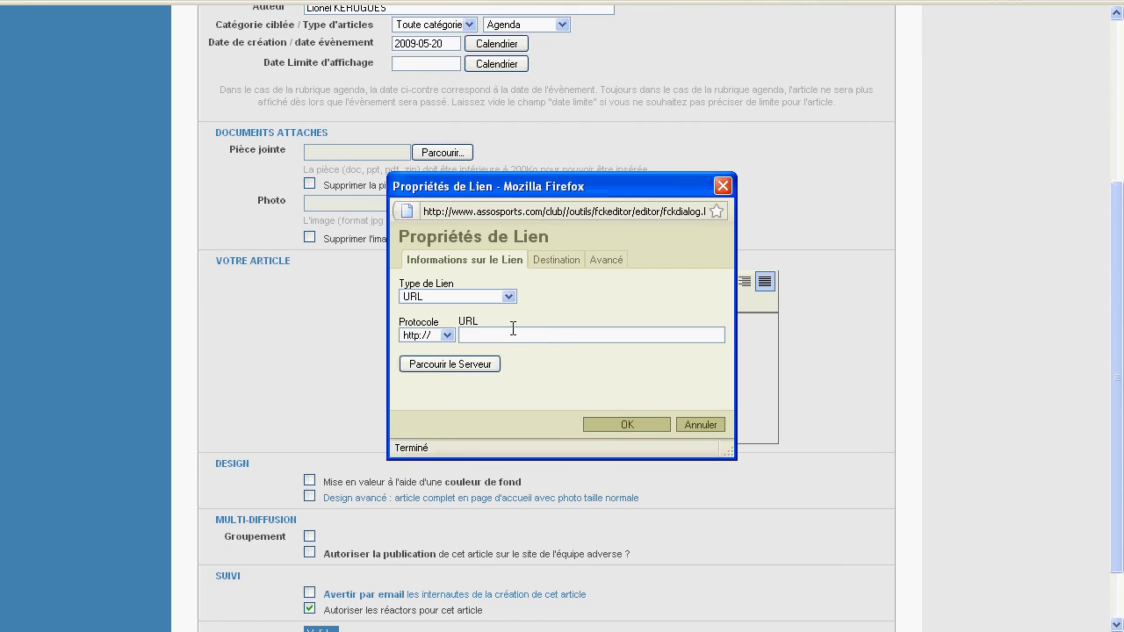
pyautogui.write('www.assosports.com')
pyautogui.click(614, 424)
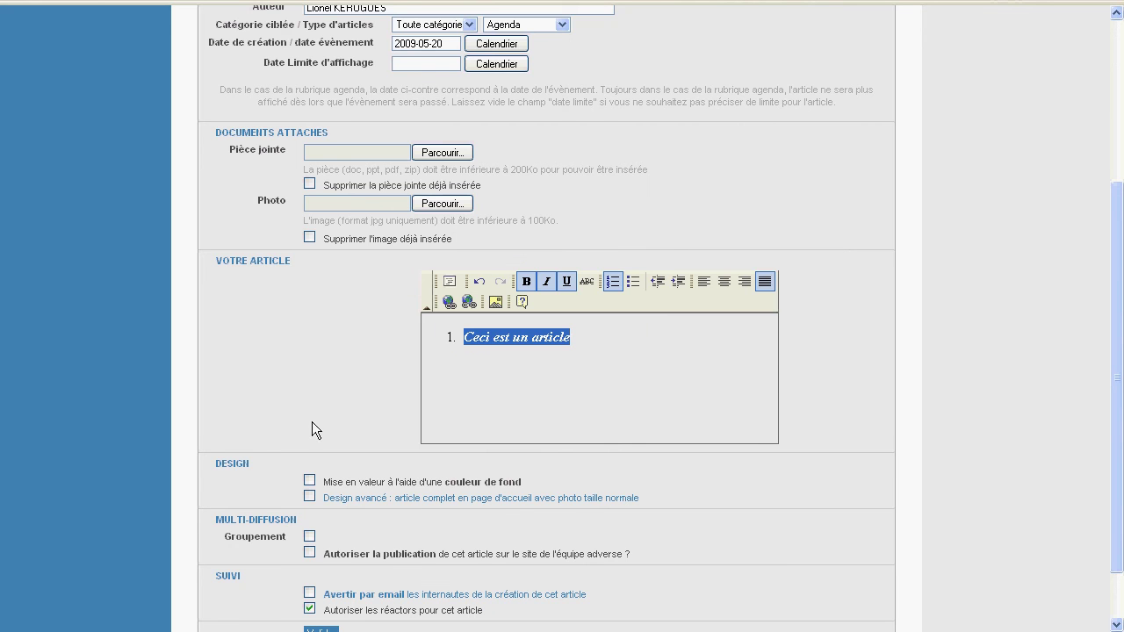
pyautogui.scroll(-2, 312, 422)
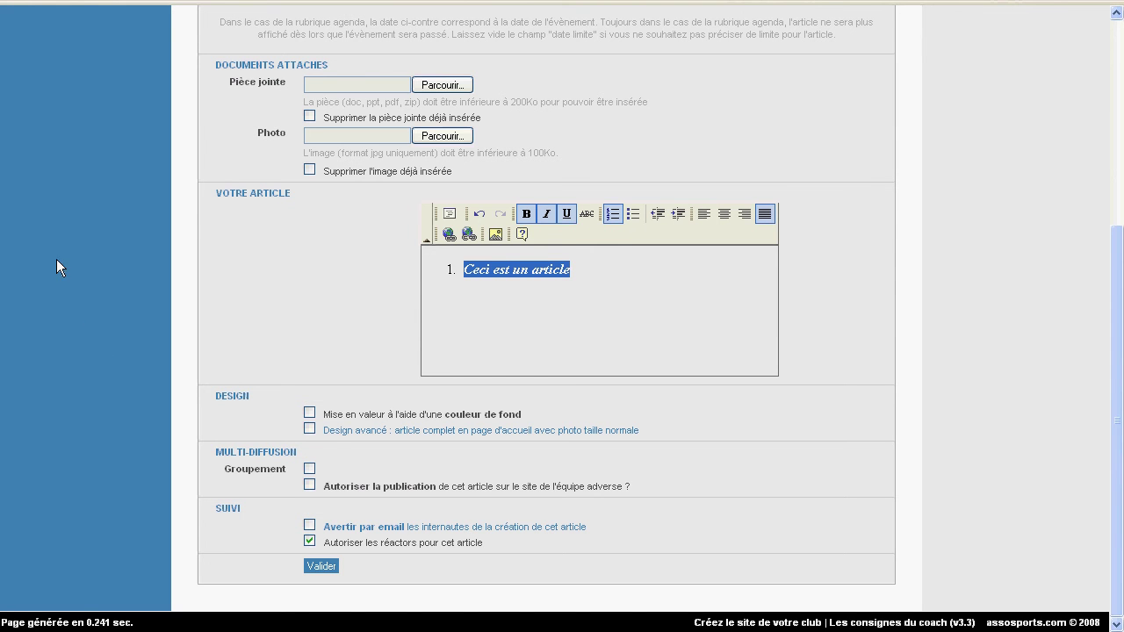
pyautogui.click(309, 414)
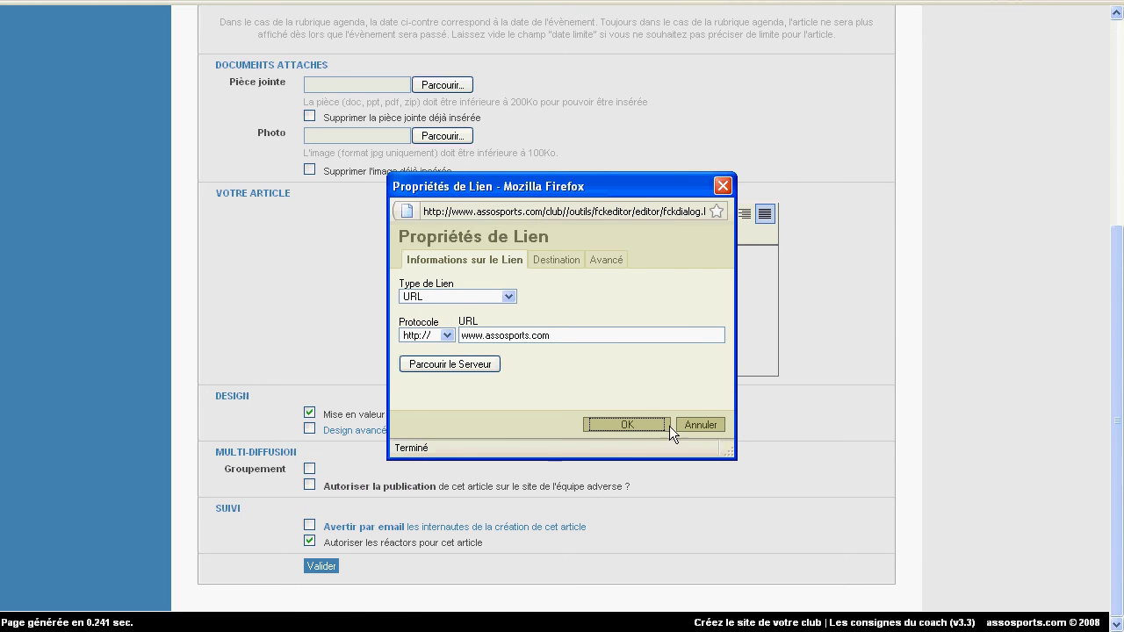
pyautogui.click(716, 424)
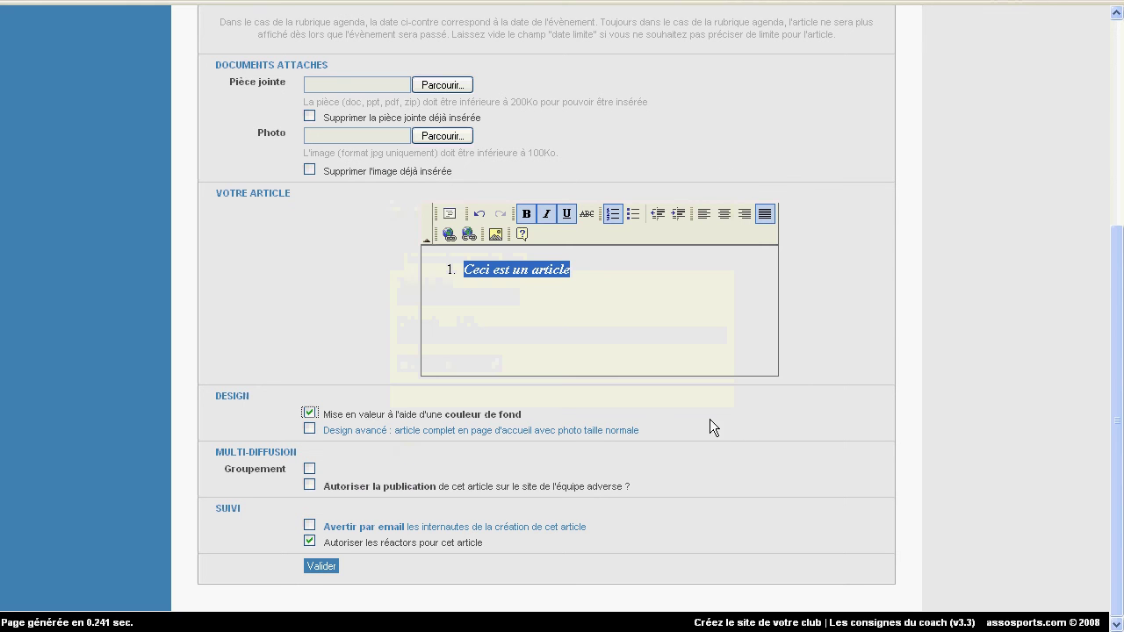
pyautogui.click(311, 414)
# - Validate the form to publish 'Ceci est le titre' dated 20-05-2009 in the Agenda
pyautogui.scroll(5, 320, 404)
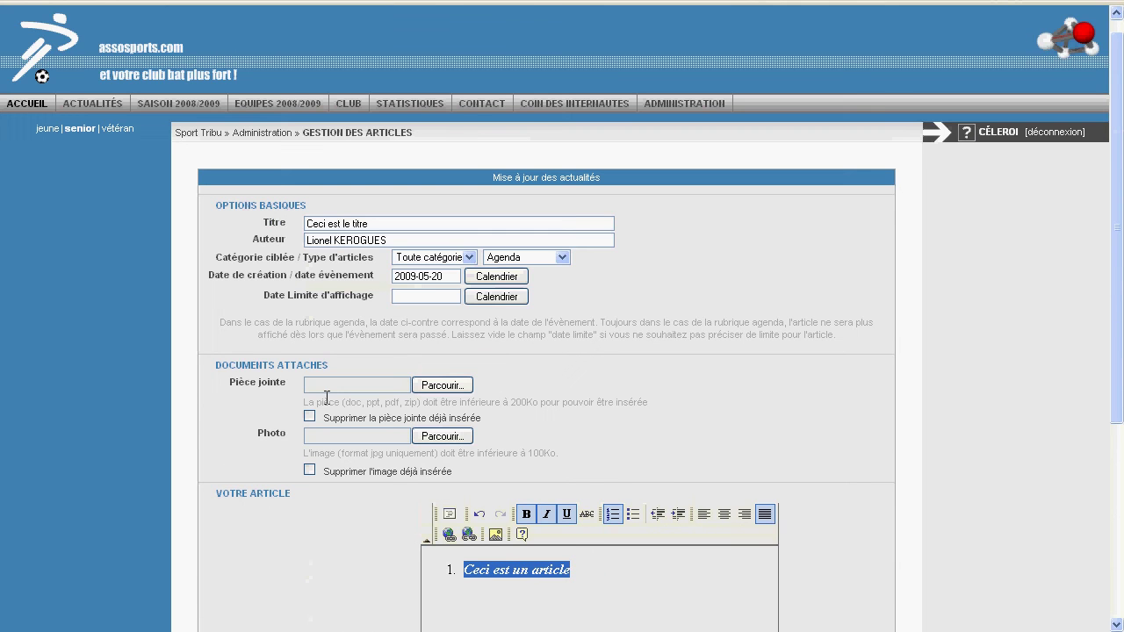
pyautogui.scroll(-4, 326, 398)
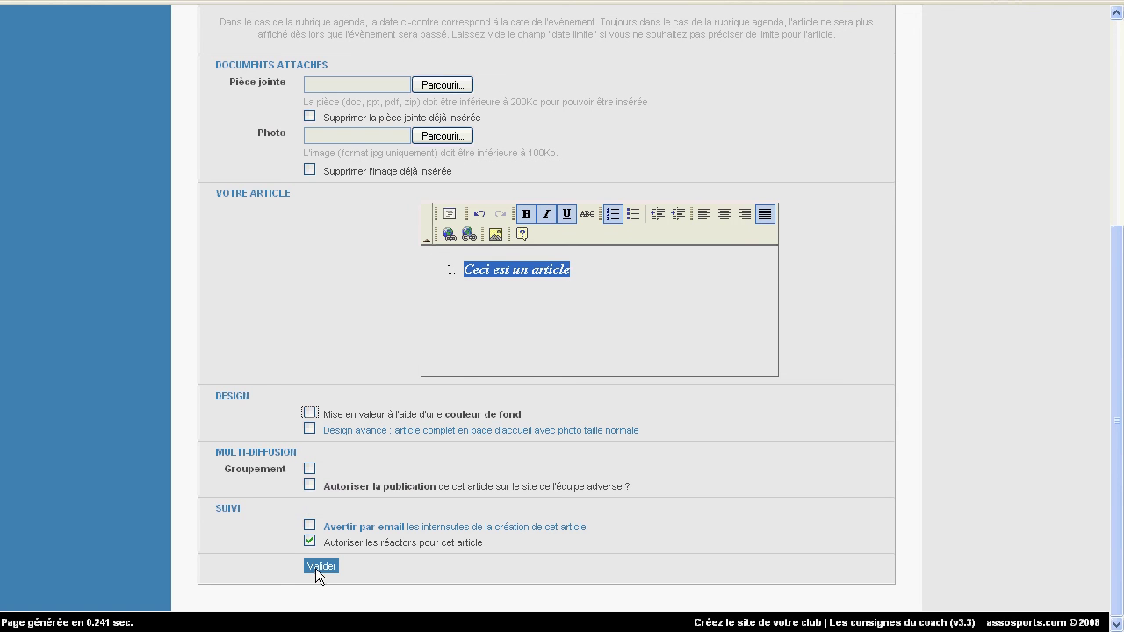
pyautogui.click(315, 568)
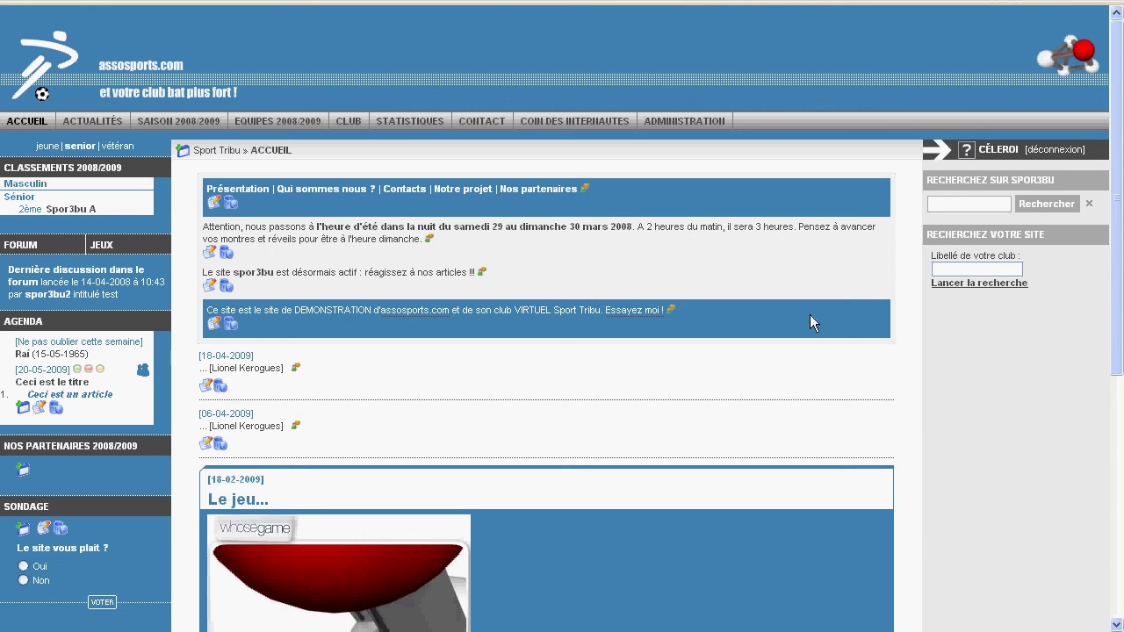
# - Open and close the Windows Start menu, returning to the homepage showing the 20-05-2009 Agenda entry
pyautogui.press('super')
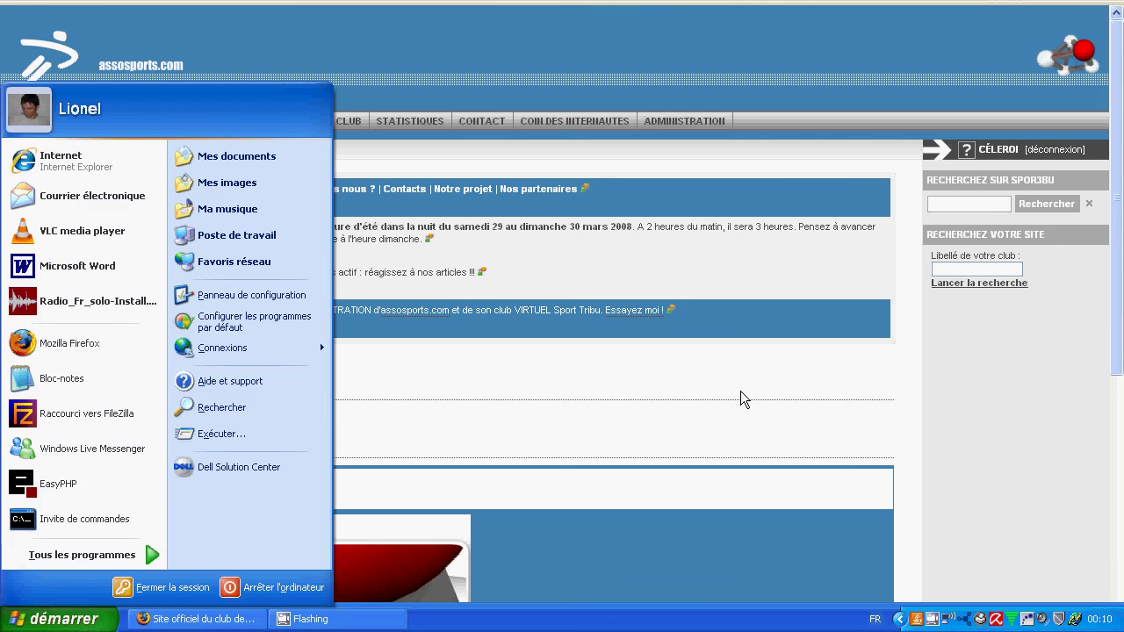
pyautogui.press('Escape')
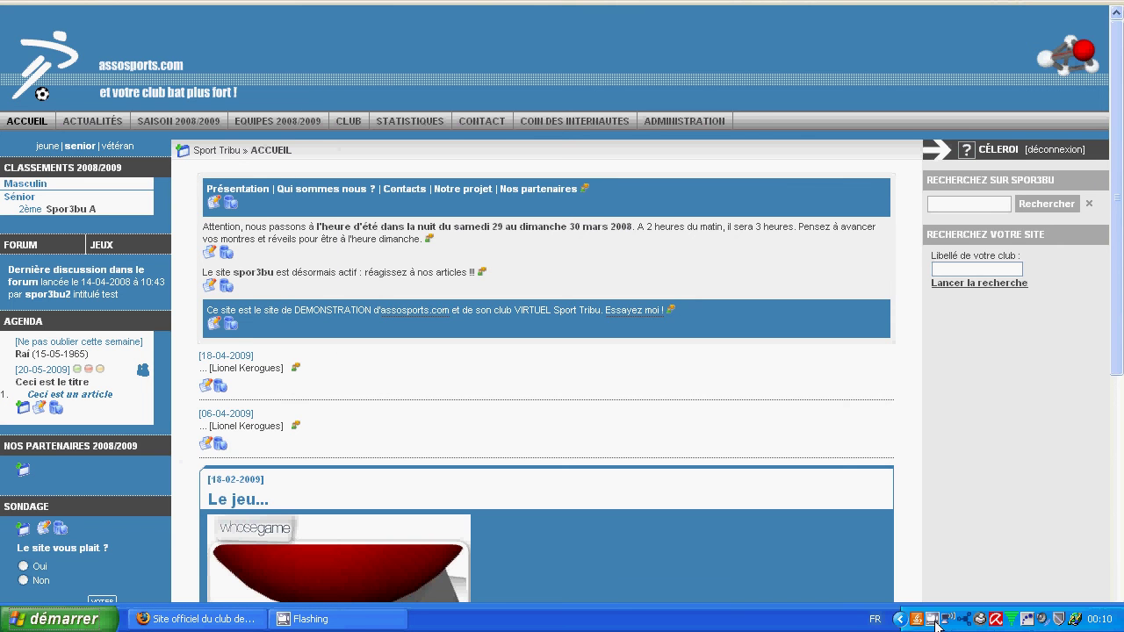